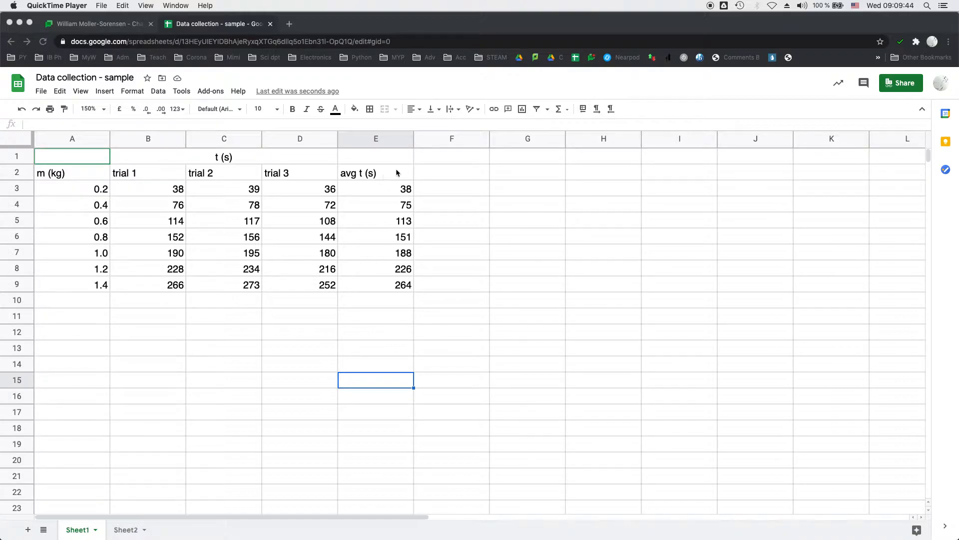
# Clear the average time values in E3:E9 under the avg t (s) heading
pyautogui.click(396, 172)
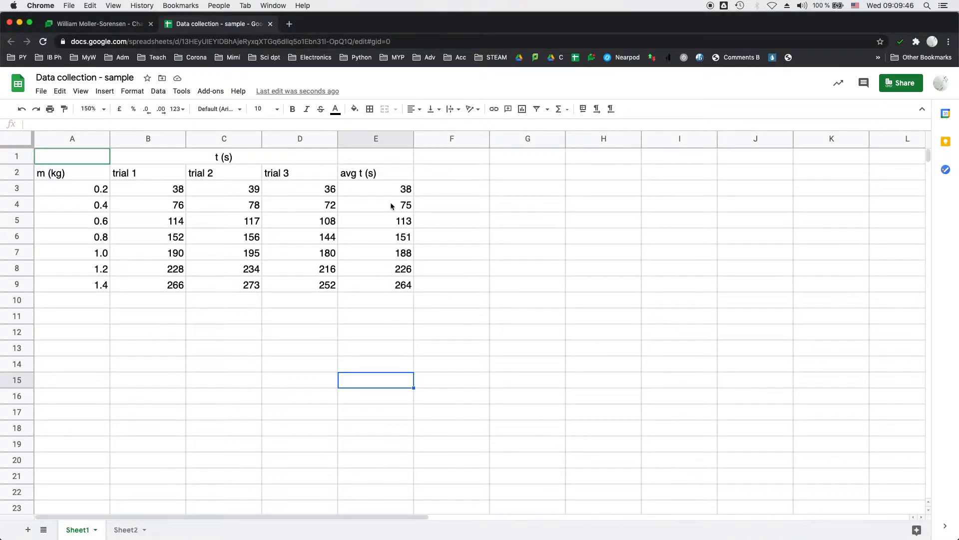
pyautogui.click(394, 182)
pyautogui.click(395, 179)
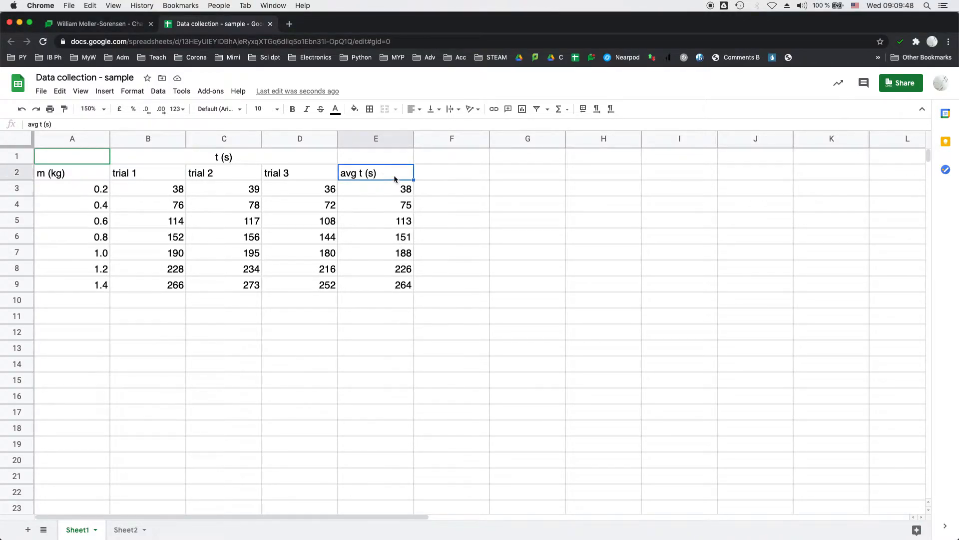
pyautogui.moveTo(397, 190); pyautogui.dragTo(394, 290)
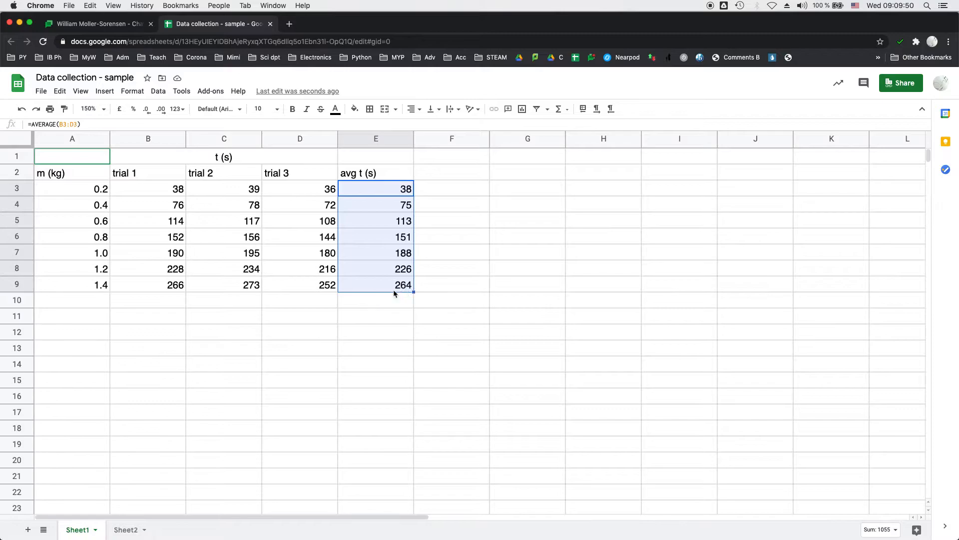
pyautogui.press('Delete')
# Enter =AVERAGE(B3:D3) in E3 and accept the suggested auto-fill of the formula down to E9
pyautogui.click(369, 199)
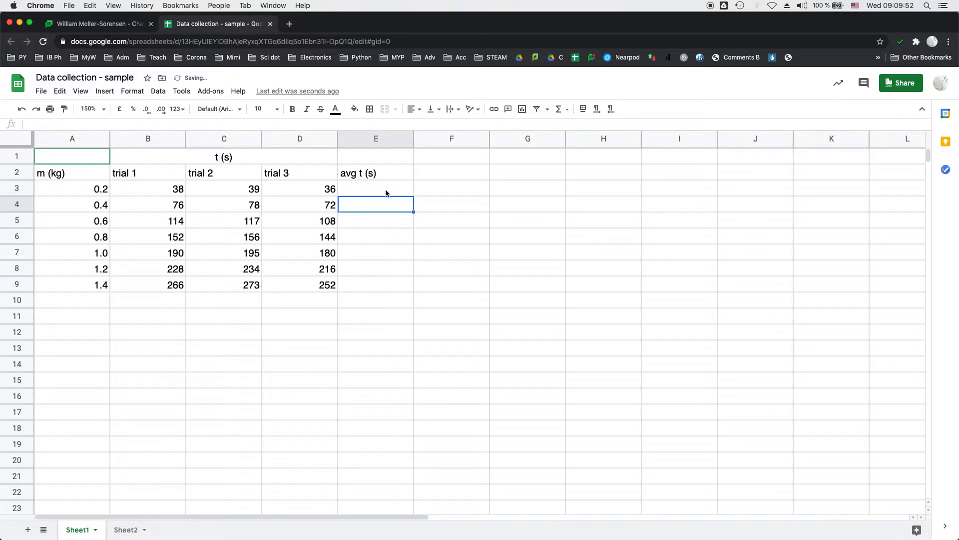
pyautogui.click(385, 193)
pyautogui.write('=')
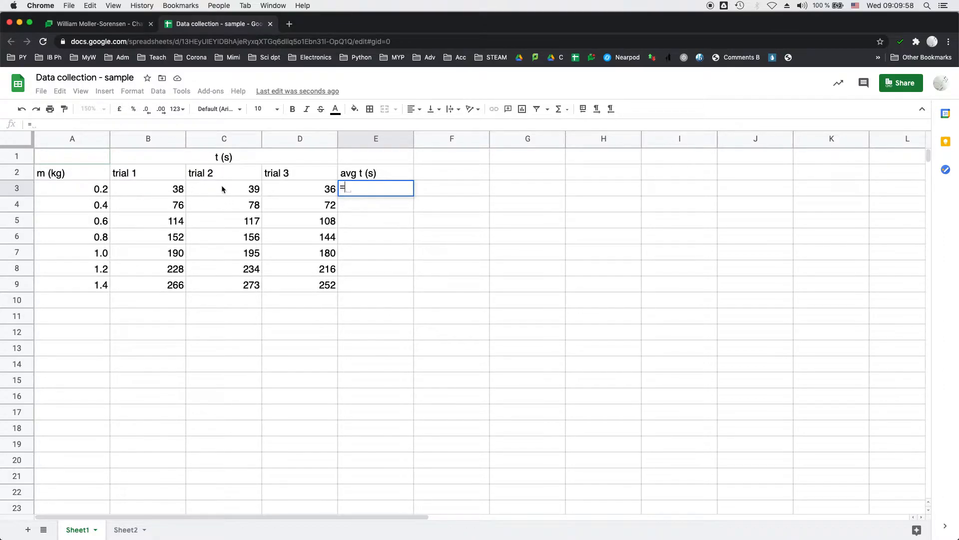
pyautogui.write('avera')
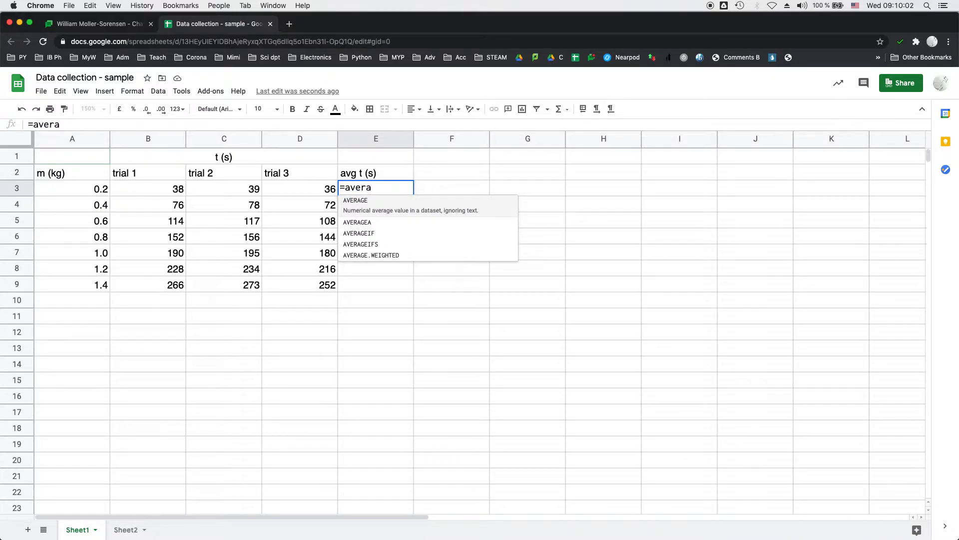
pyautogui.click(387, 206)
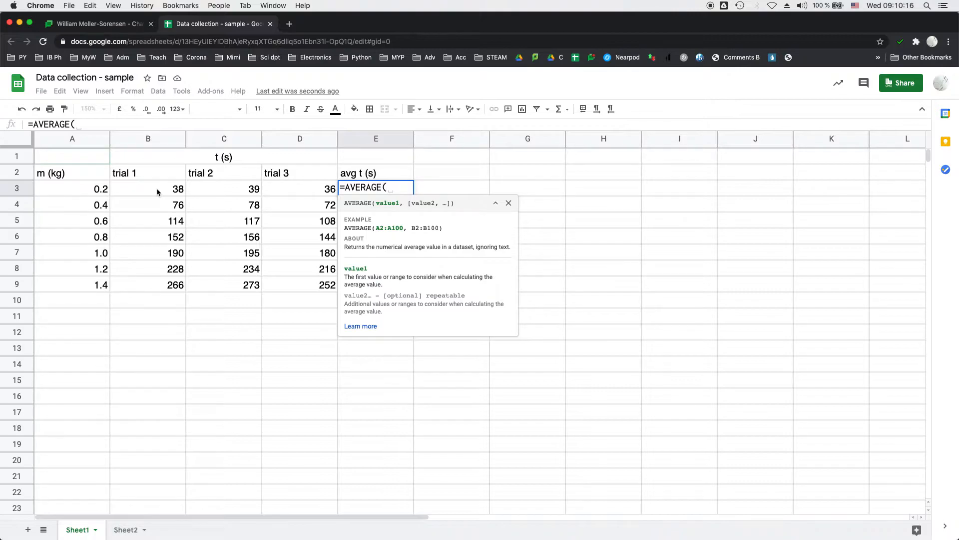
pyautogui.moveTo(157, 188); pyautogui.dragTo(294, 189)
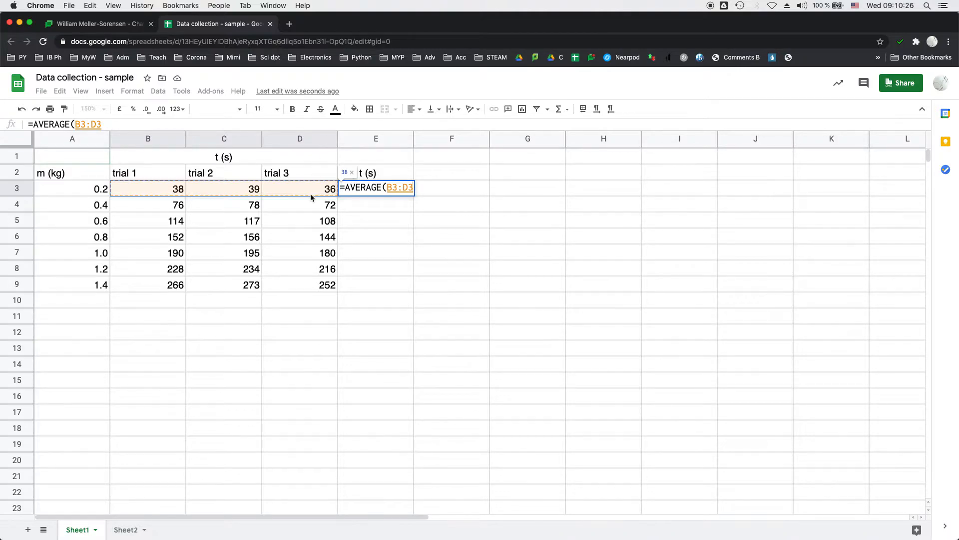
pyautogui.press('Return')
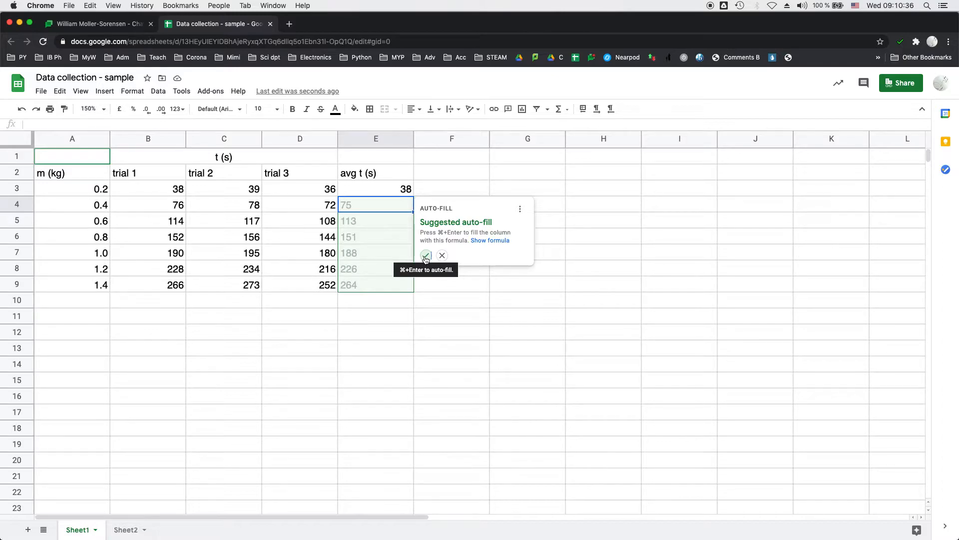
pyautogui.click(425, 256)
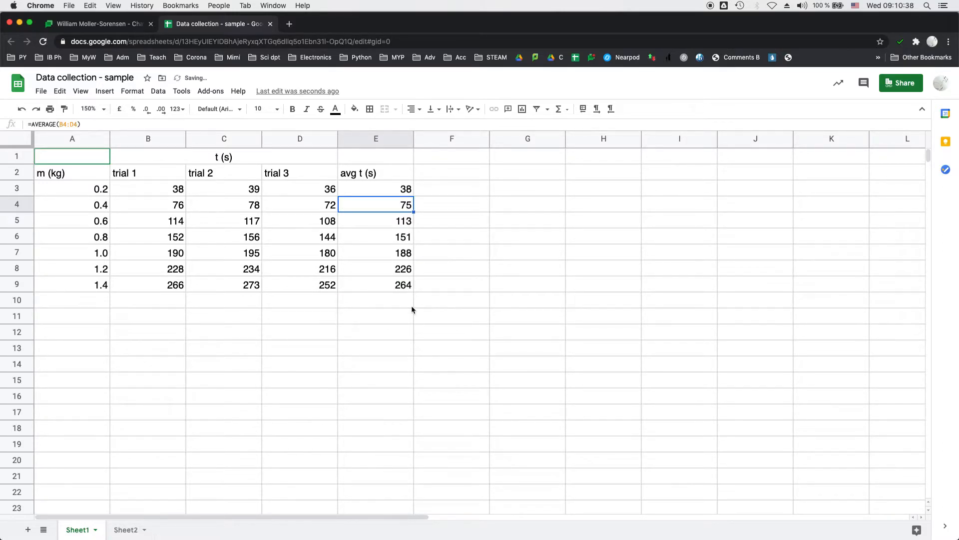
# Examine the average formula in E9 and the trial cells in row 9 that it refers to
pyautogui.click(396, 281)
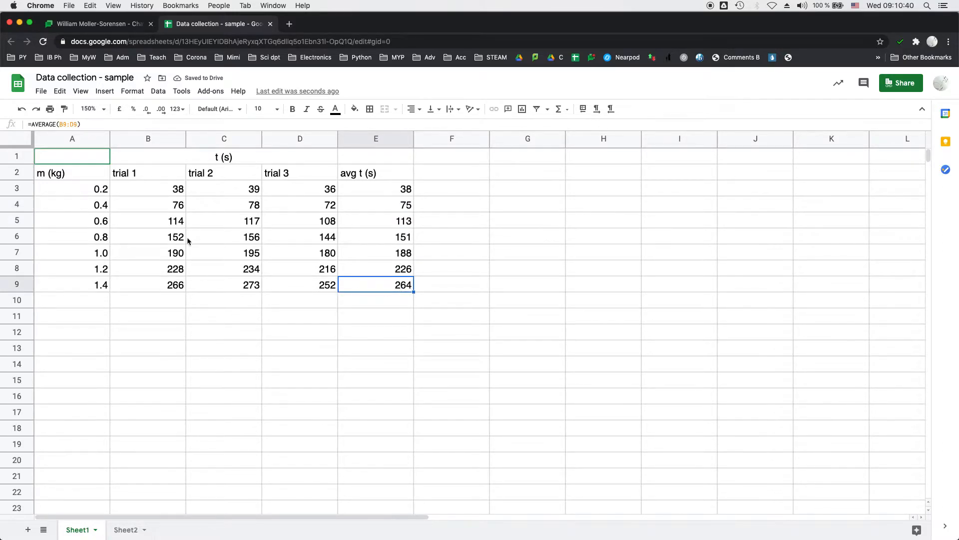
pyautogui.click(70, 126)
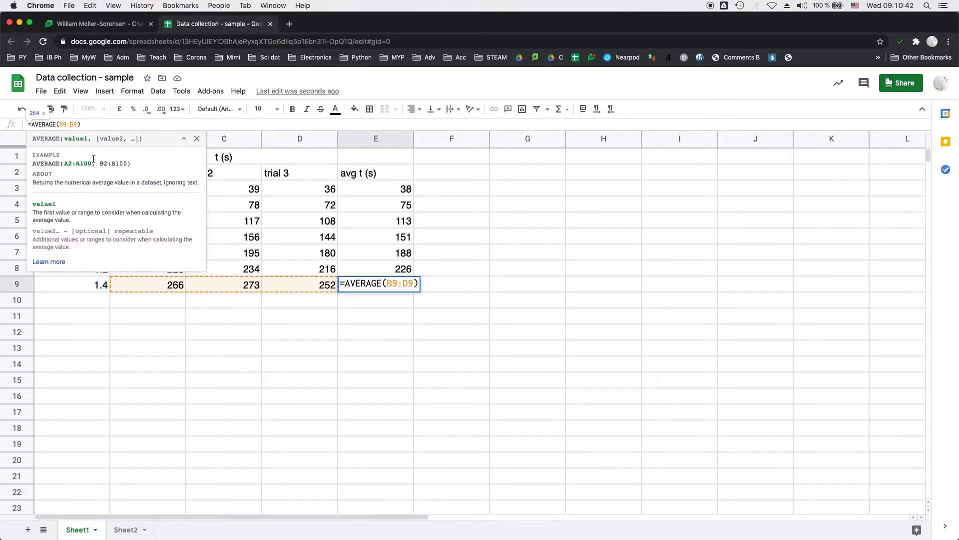
pyautogui.click(139, 286)
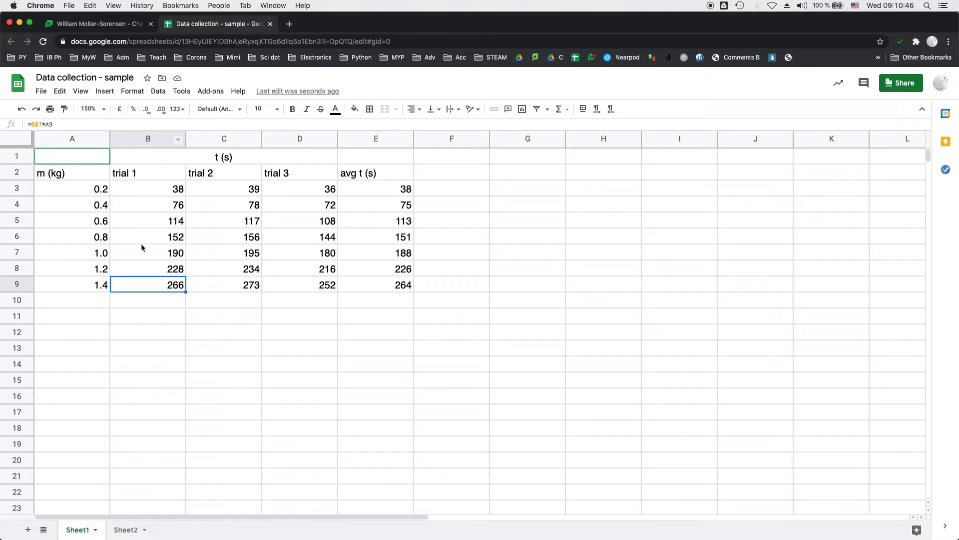
pyautogui.click(319, 289)
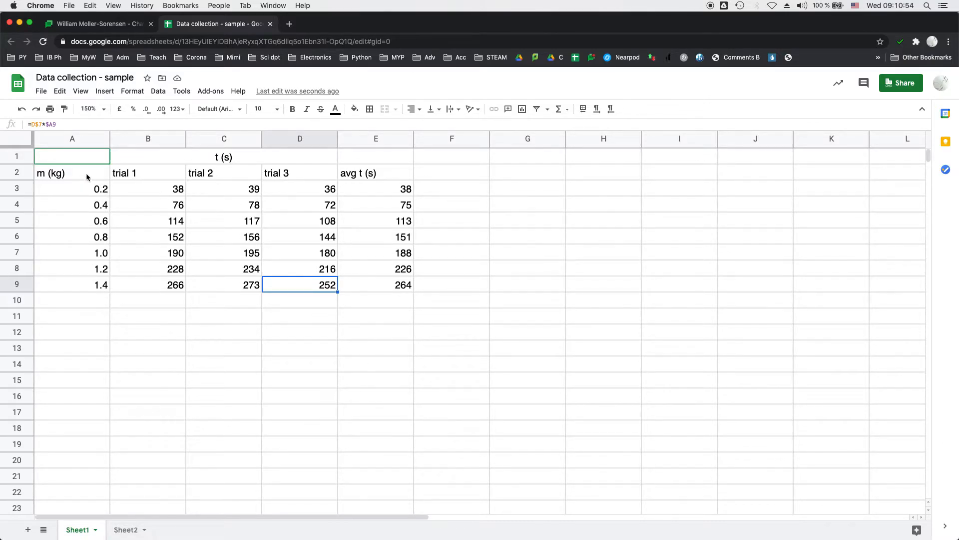
# Insert a chart from the mass column A2:A9 and the average time column E2:E9
pyautogui.moveTo(85, 173); pyautogui.dragTo(94, 286)
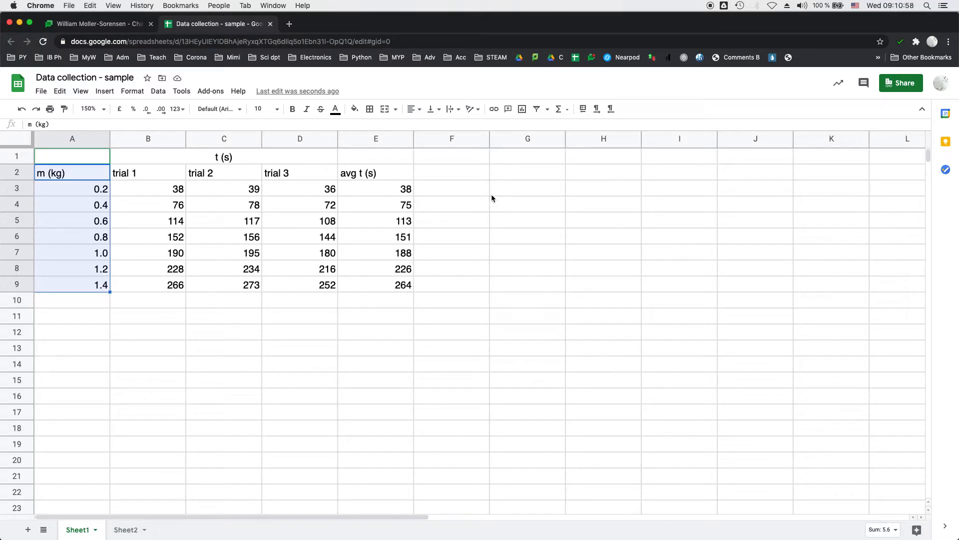
pyautogui.moveTo(376, 175); pyautogui.dragTo(375, 283)
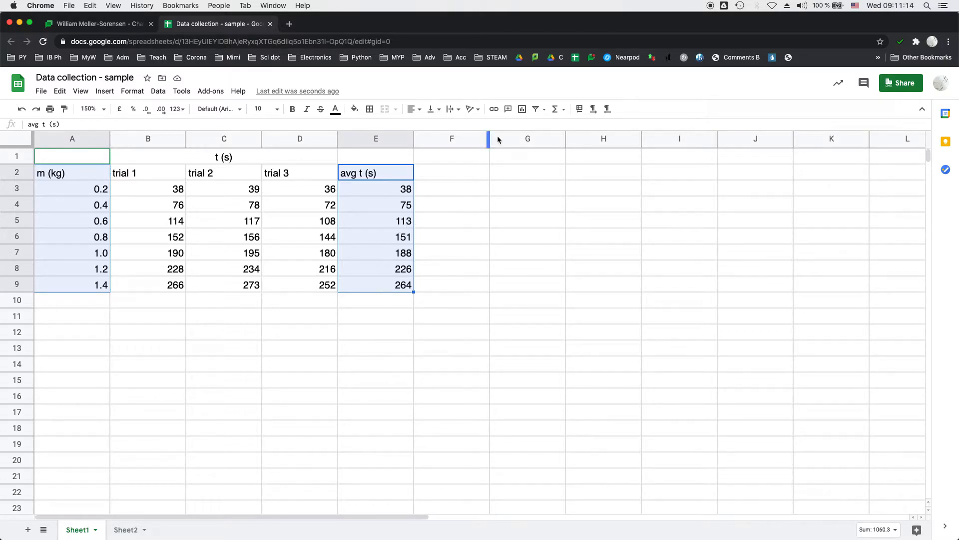
pyautogui.click(522, 109)
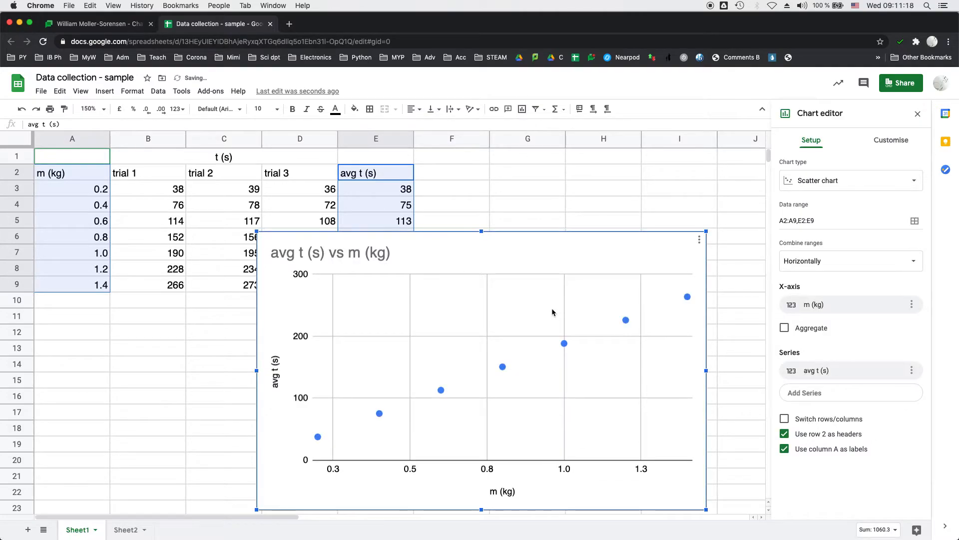
# Try the line chart type on the chart, and switch it back to a scatter chart
pyautogui.click(848, 183)
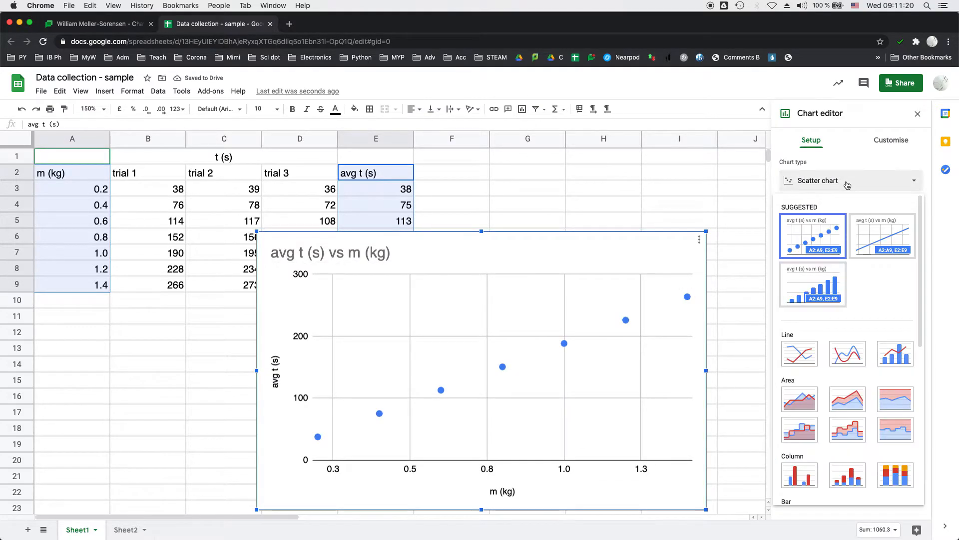
pyautogui.click(802, 355)
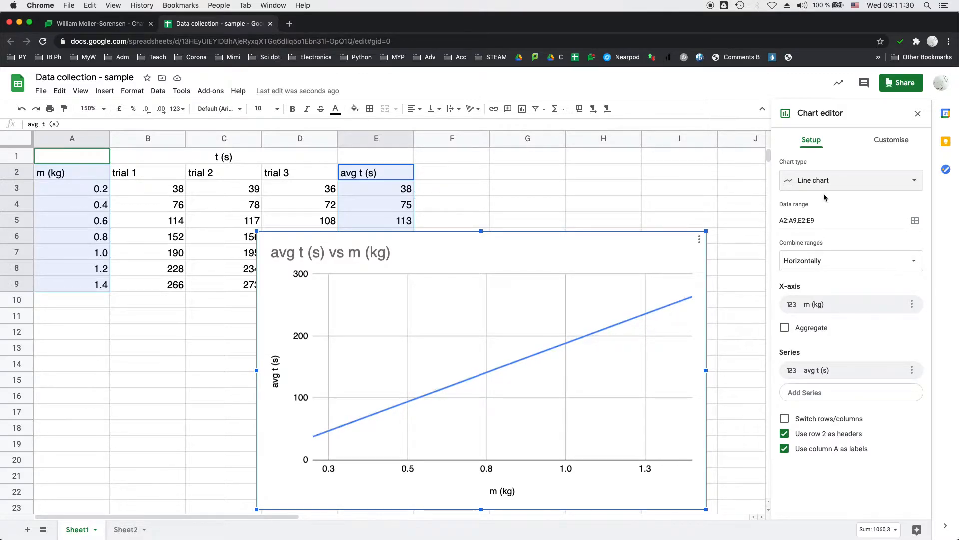
pyautogui.click(833, 180)
pyautogui.click(814, 244)
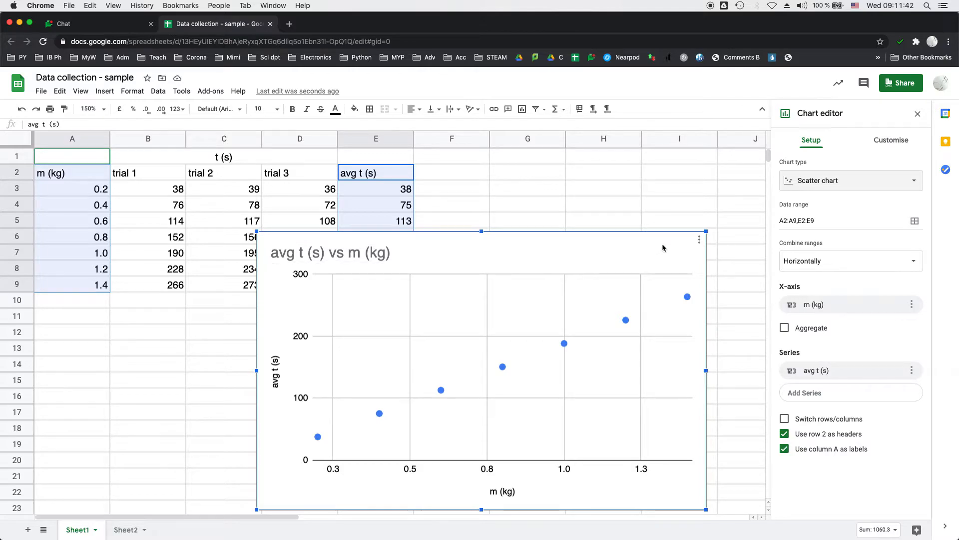
# Move the scatter chart directly below the data table, starting at row 10 in column A
pyautogui.moveTo(666, 239); pyautogui.dragTo(392, 299)
pyautogui.scroll(-1, 577, 418)
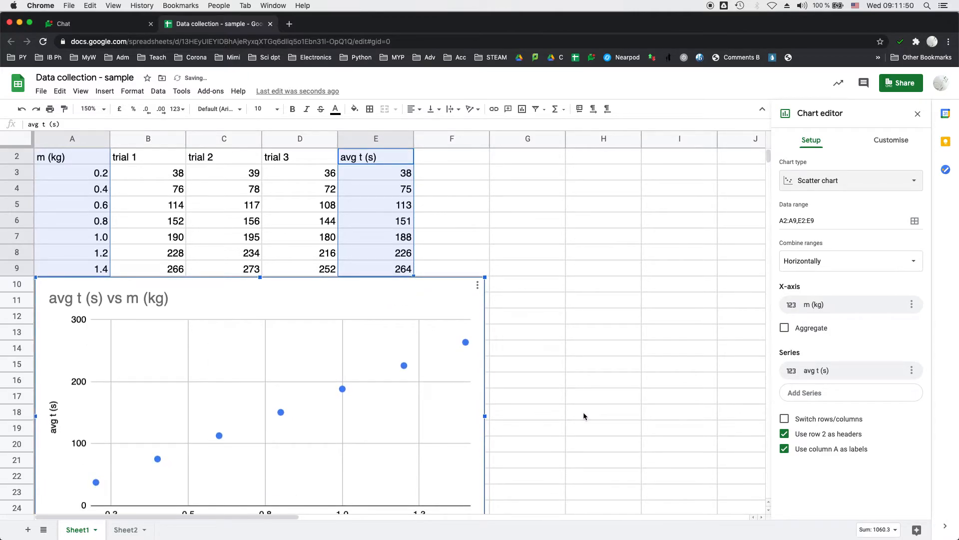
pyautogui.scroll(-3, 582, 412)
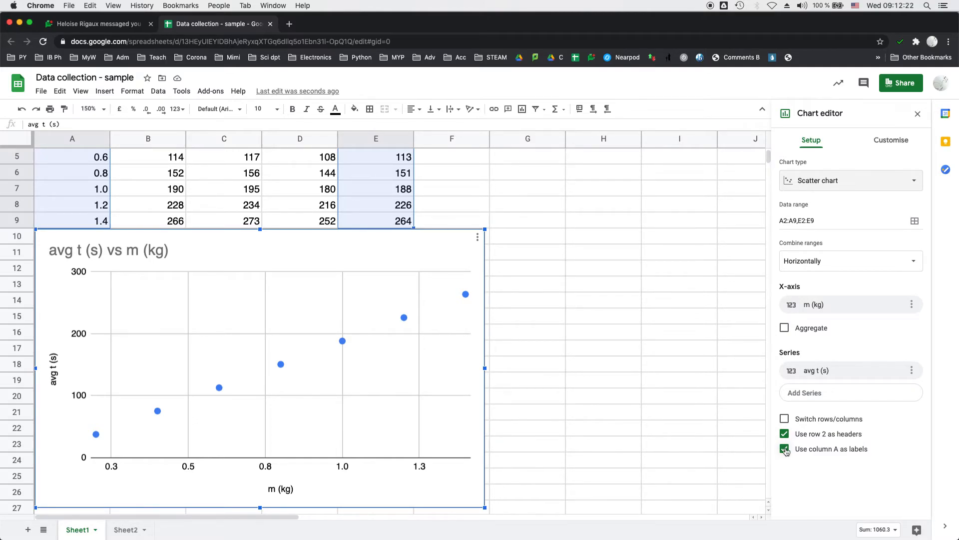
# Toggle the chart's use of column A as labels off and on again, and stop using row 2 as headers
pyautogui.click(785, 448)
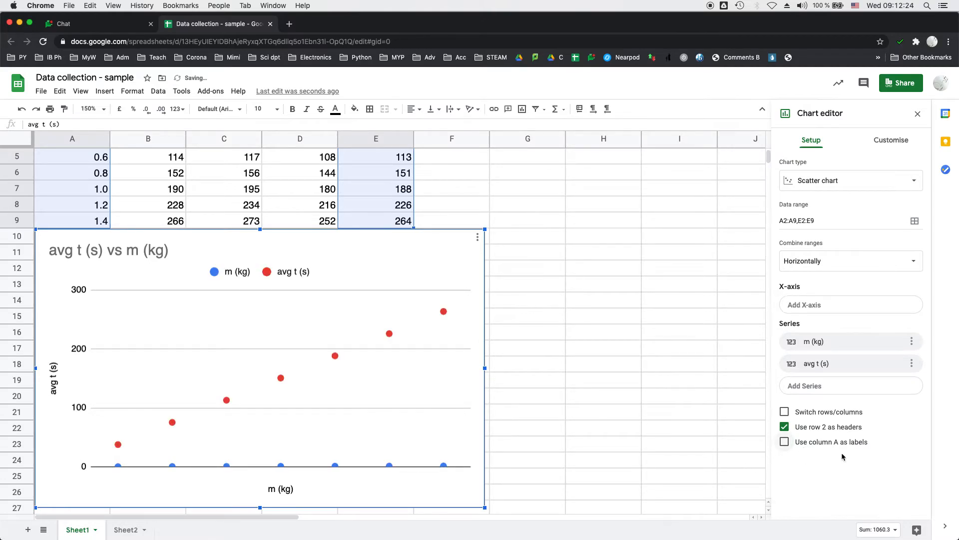
pyautogui.click(785, 441)
pyautogui.click(784, 435)
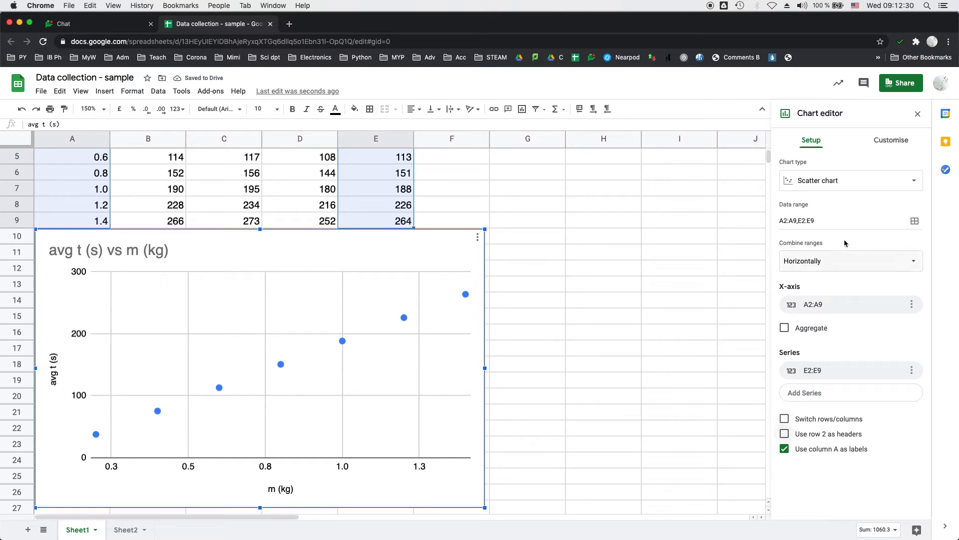
# Set the horizontal axis gridlines' major spacing type to Step with a major step of 0.2
pyautogui.click(888, 142)
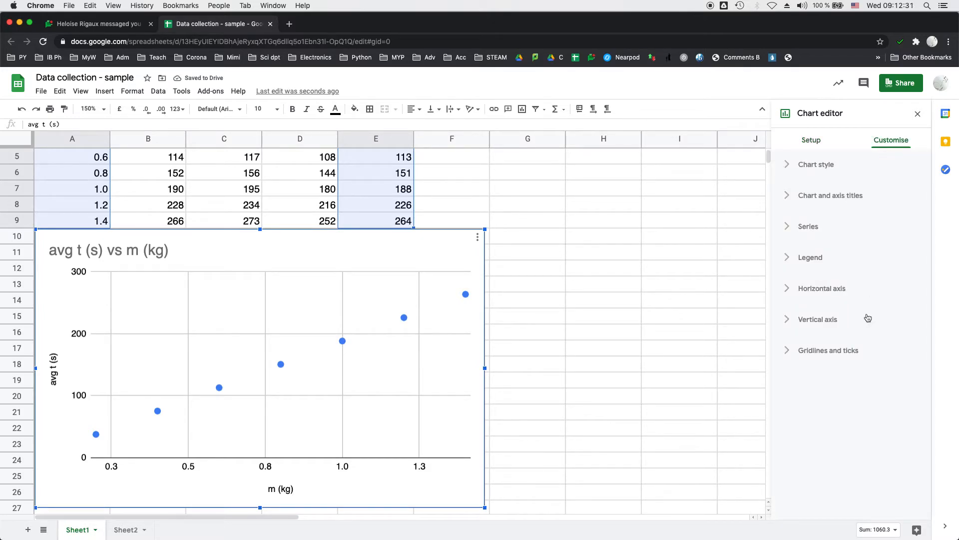
pyautogui.click(787, 352)
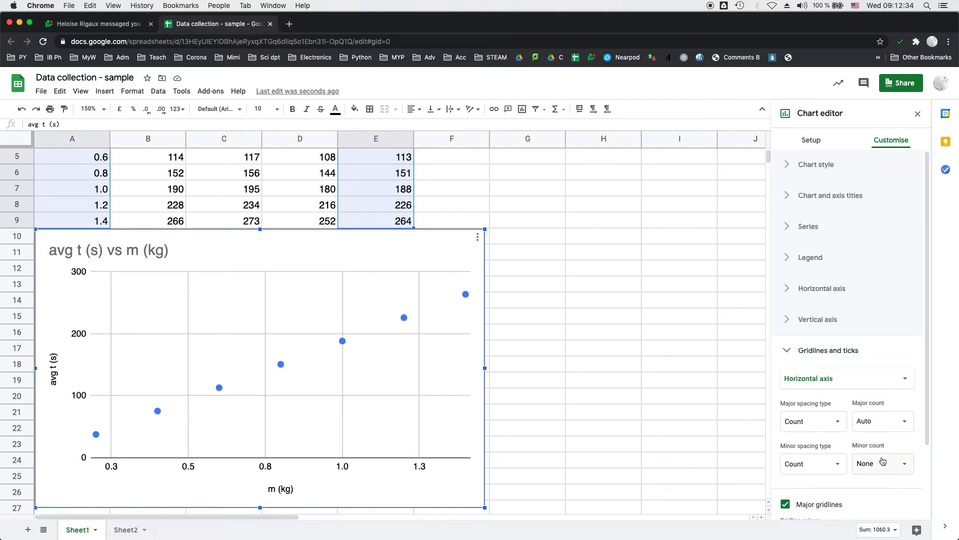
pyautogui.scroll(-4, 884, 462)
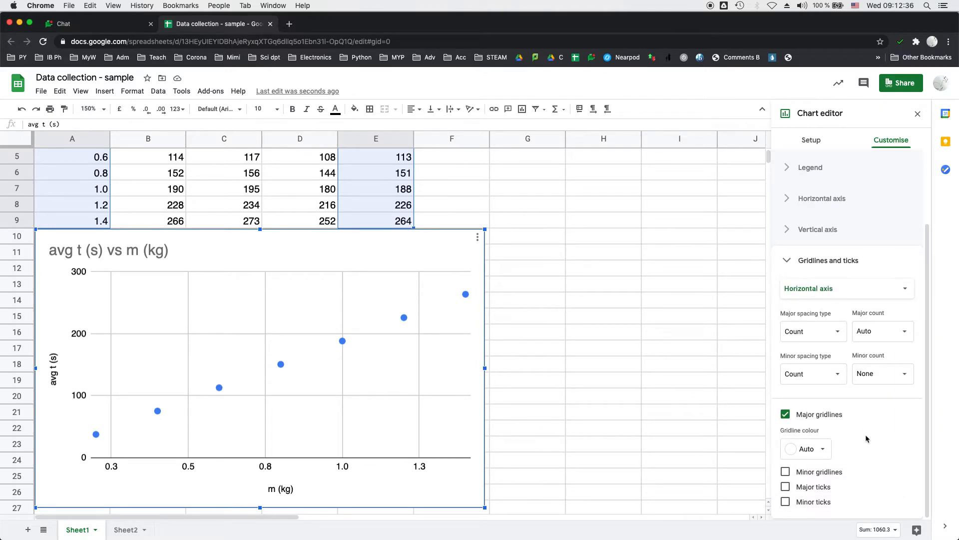
pyautogui.click(830, 328)
pyautogui.click(806, 313)
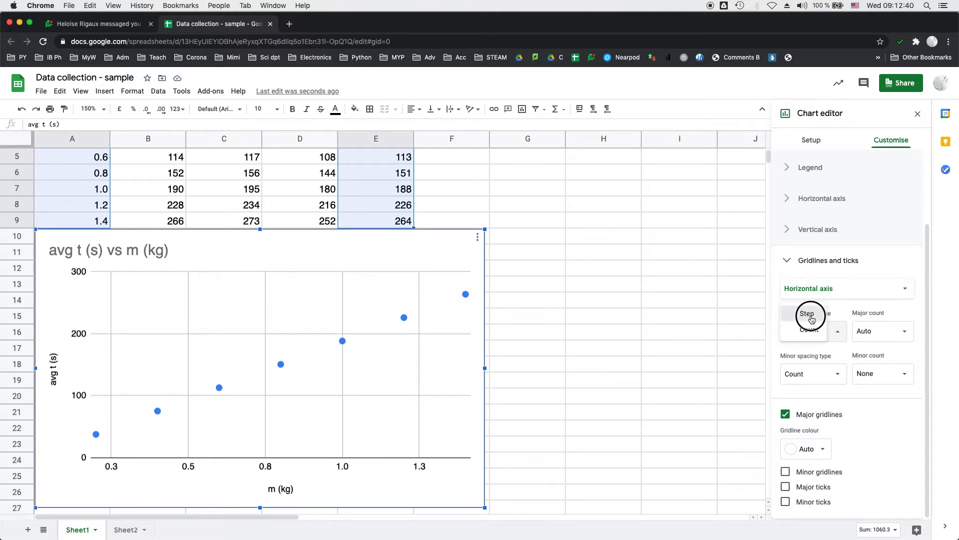
pyautogui.click(892, 336)
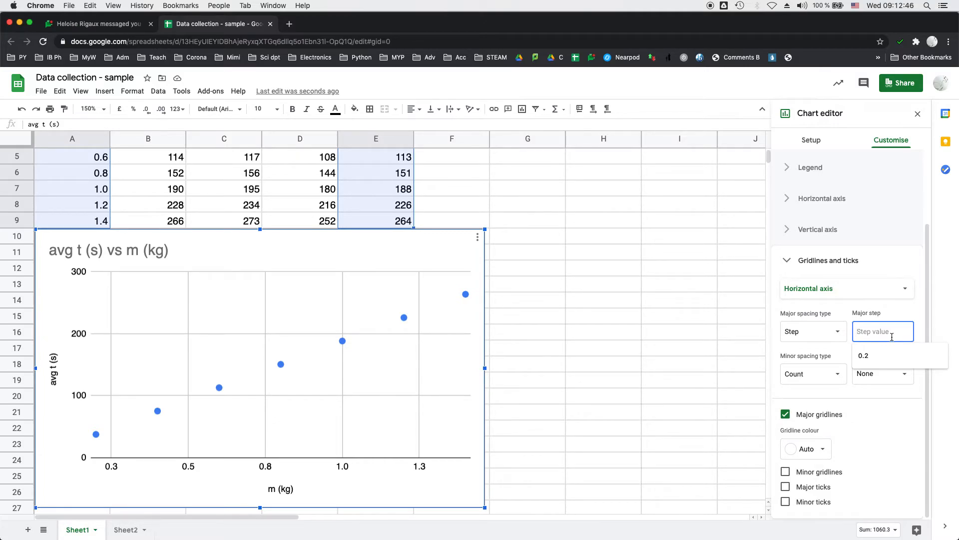
pyautogui.write('0.2')
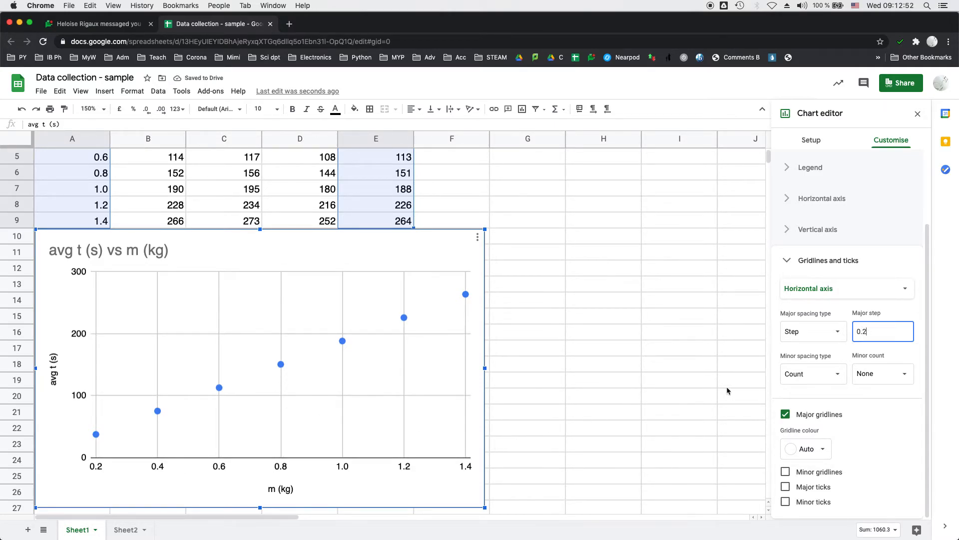
# Set the horizontal axis minor spacing type to Step with a minor step of 0.05, and leave the chart editor
pyautogui.click(817, 379)
pyautogui.click(815, 372)
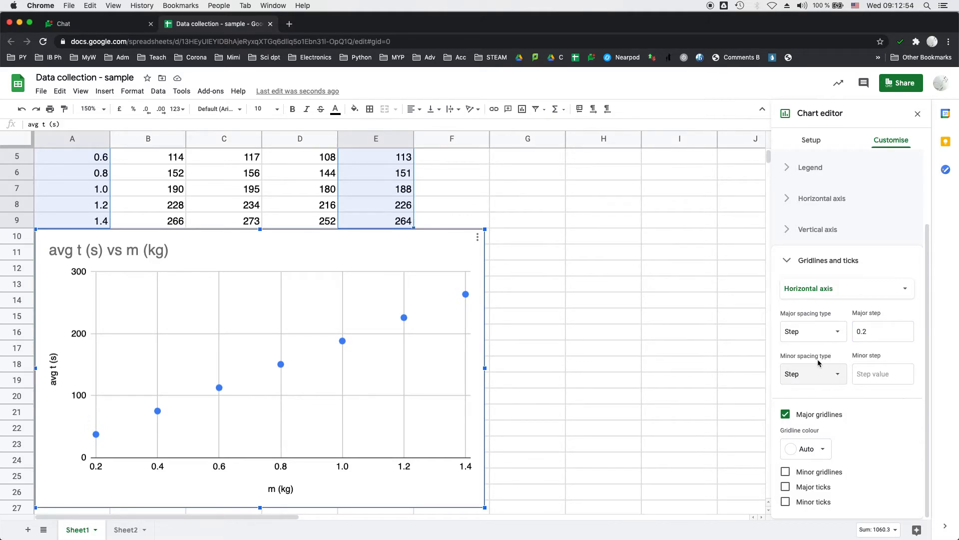
pyautogui.click(880, 377)
pyautogui.write('0.05')
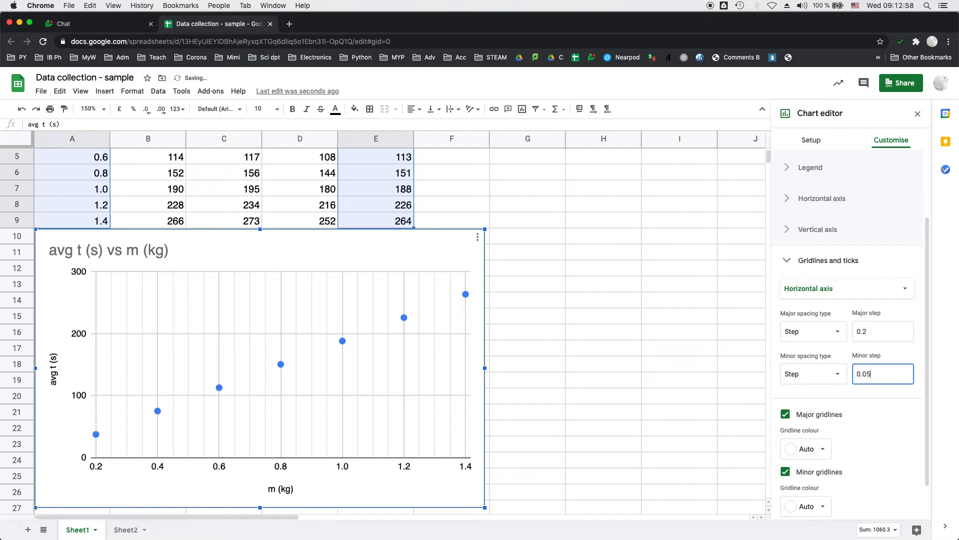
pyautogui.click(662, 427)
# Reopen the scatter chart for editing and add a trend line to its data series
pyautogui.click(226, 371)
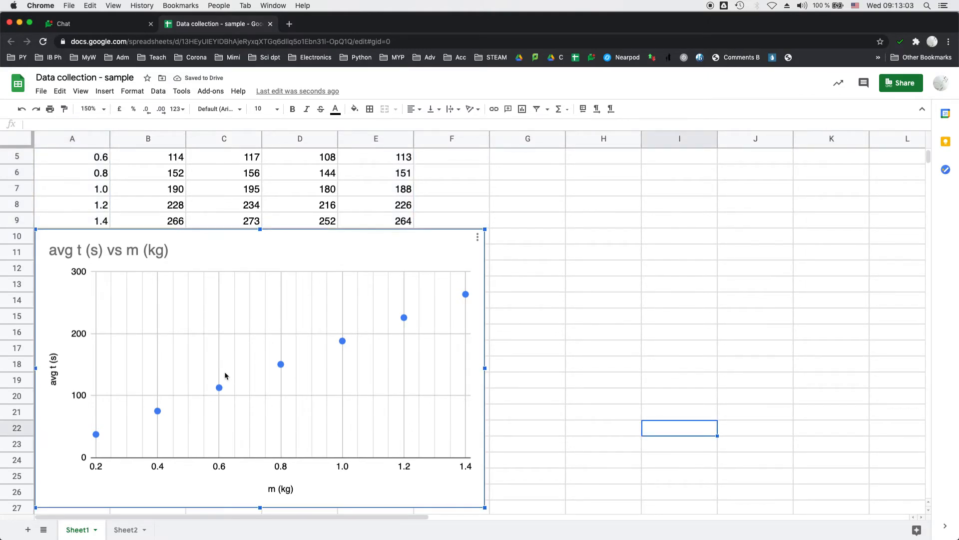
pyautogui.click(478, 240)
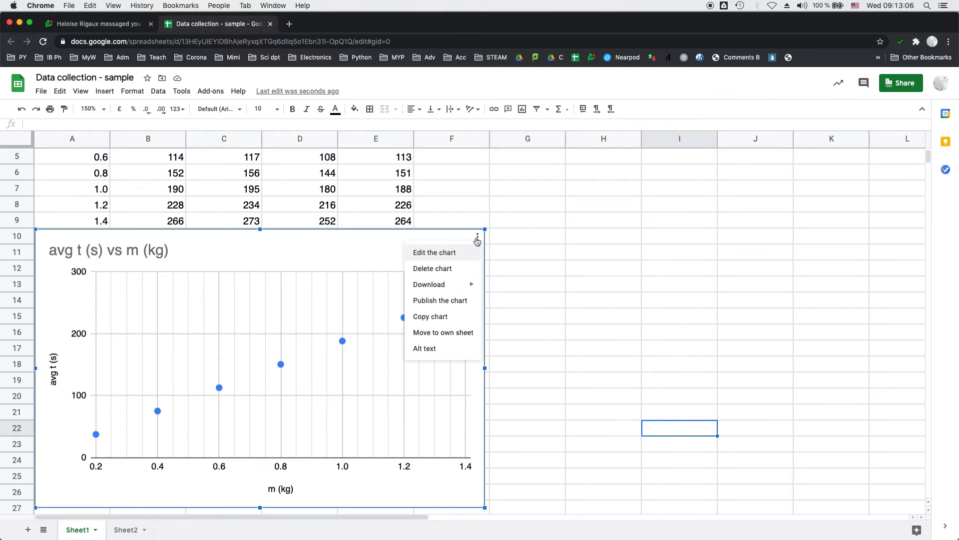
pyautogui.click(455, 253)
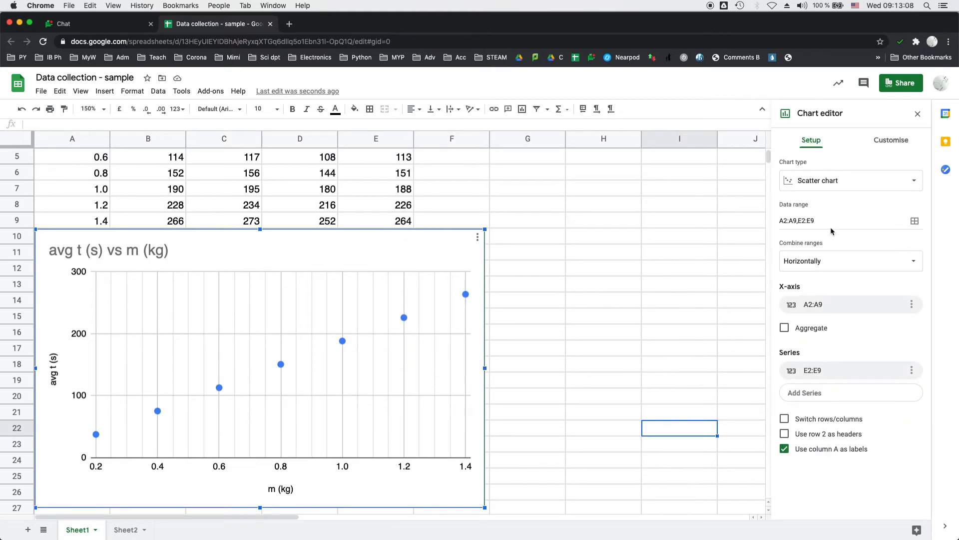
pyautogui.click(882, 144)
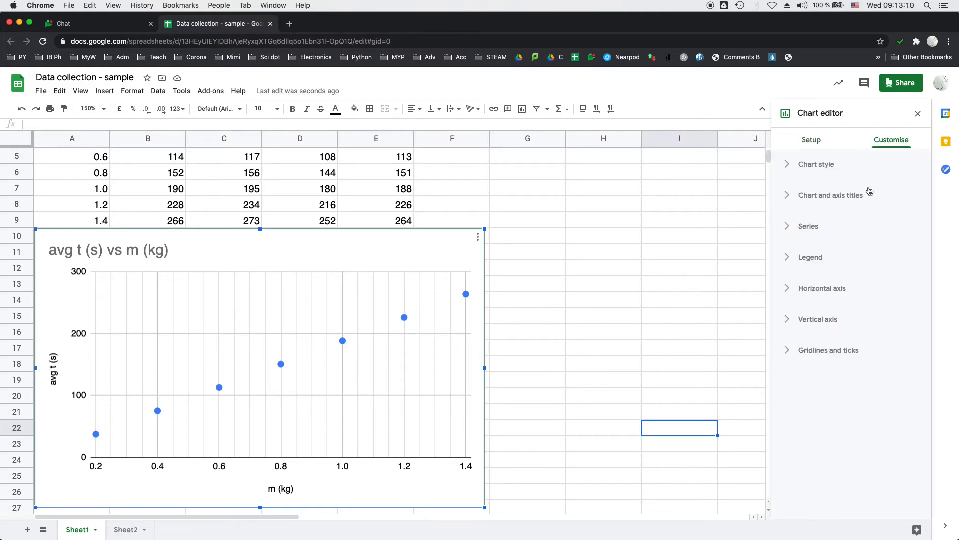
pyautogui.click(809, 226)
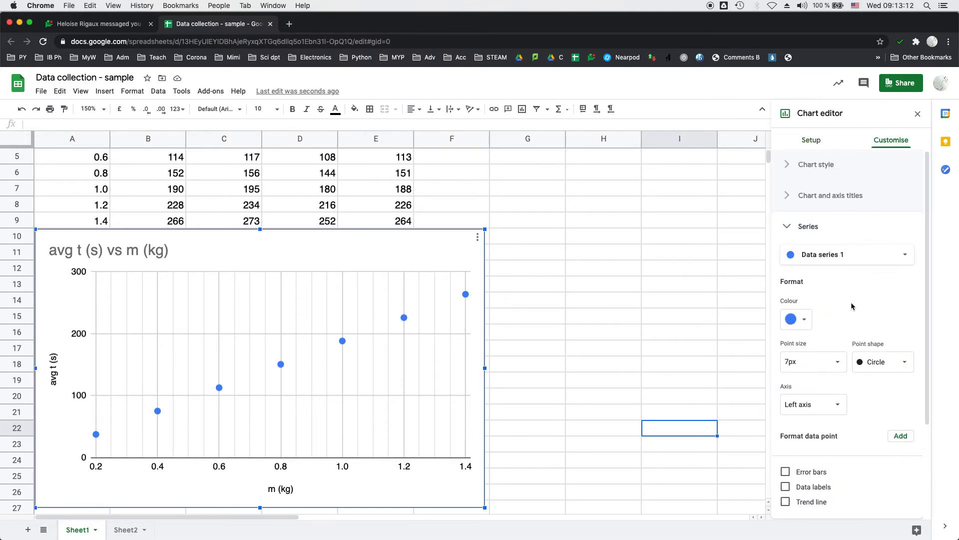
pyautogui.scroll(-3, 843, 417)
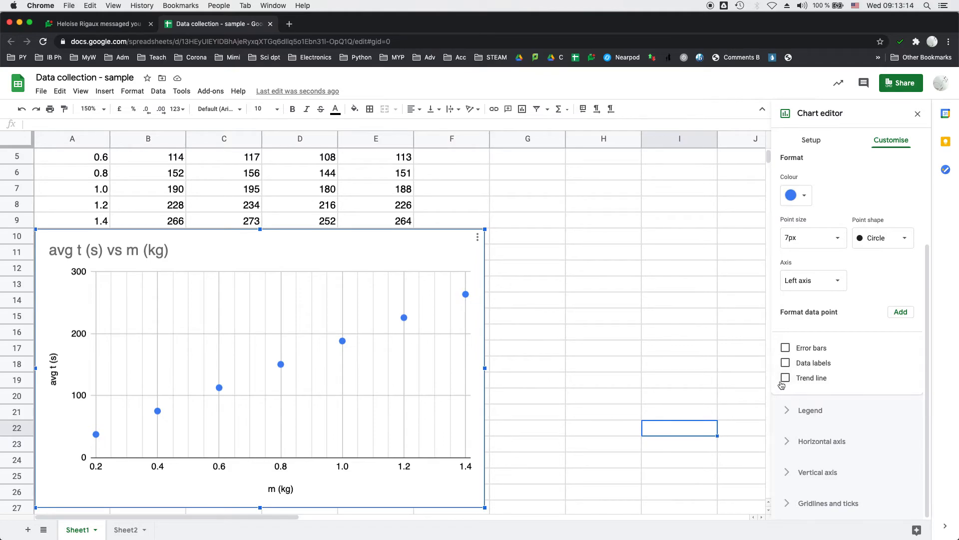
pyautogui.click(809, 389)
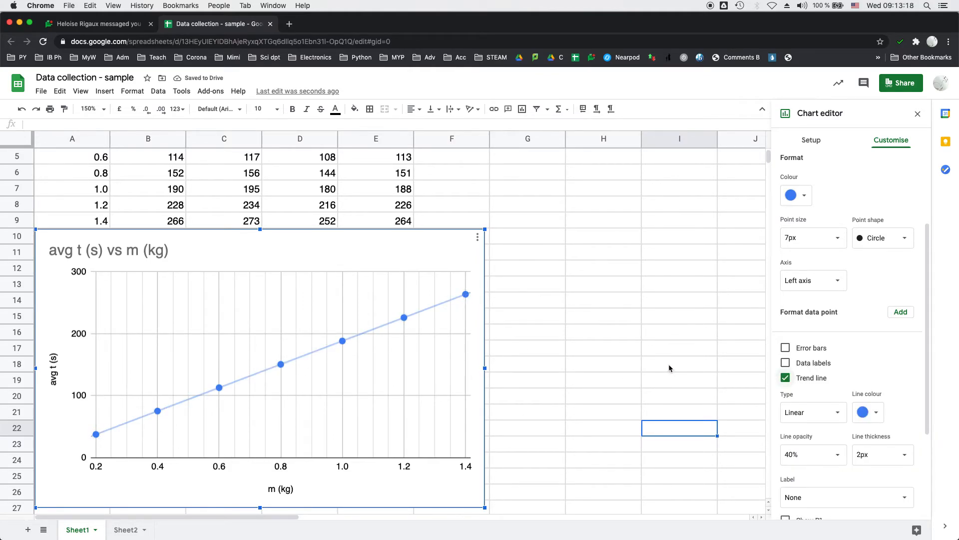
# Label the trend line with its equation using the Use equation option
pyautogui.scroll(-2, 669, 368)
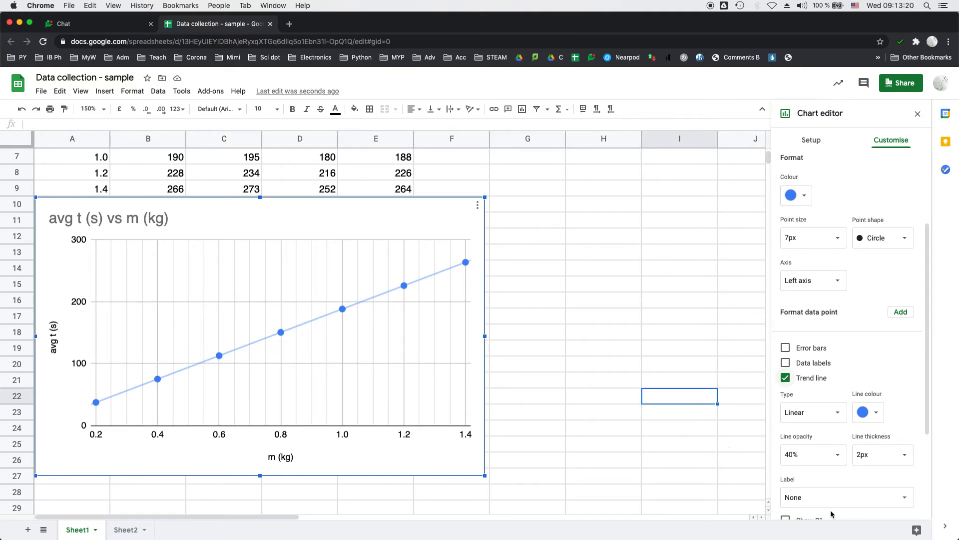
pyautogui.scroll(-2, 697, 475)
pyautogui.click(857, 508)
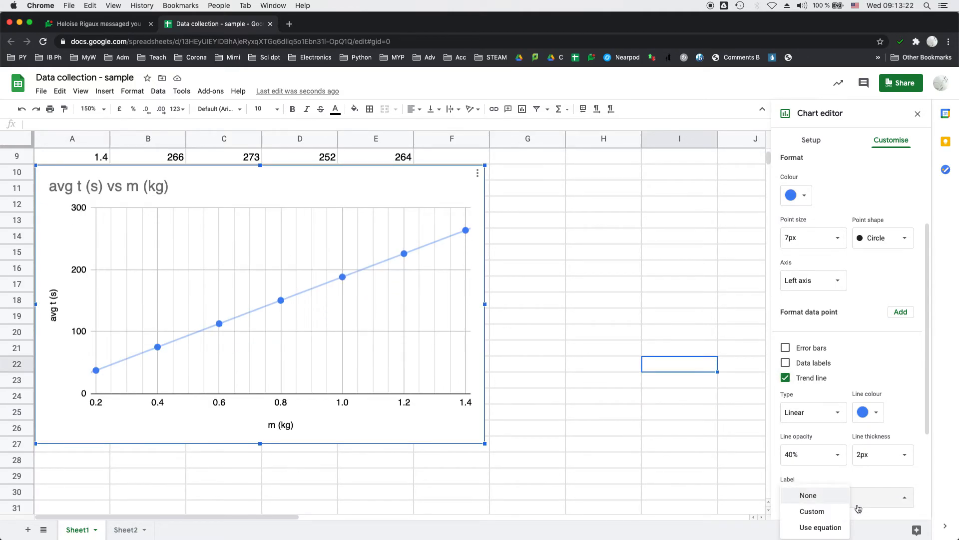
pyautogui.click(833, 527)
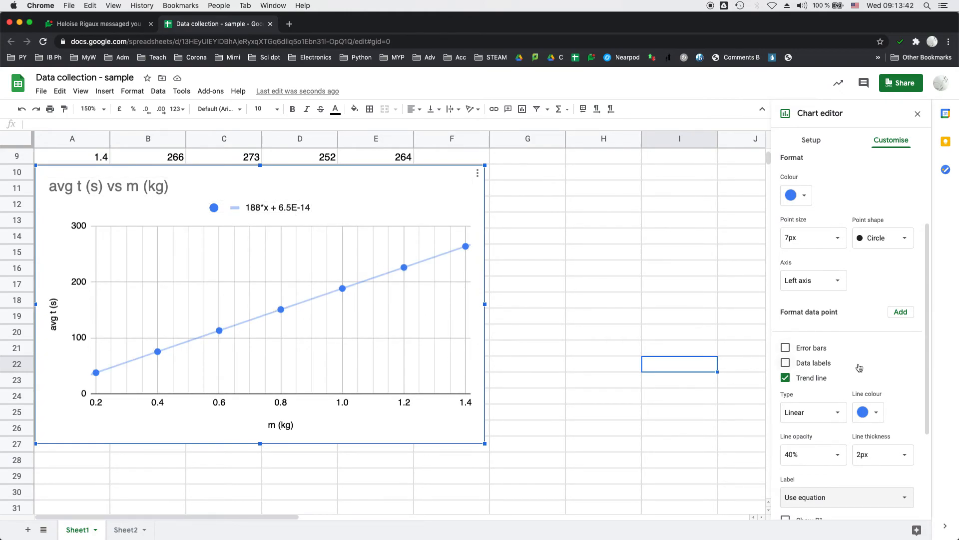
# Set the chart's horizontal axis range to a minimum of 0 and a maximum of 1.5
pyautogui.scroll(-3, 859, 367)
pyautogui.scroll(-2, 859, 367)
pyautogui.click(820, 444)
pyautogui.click(815, 357)
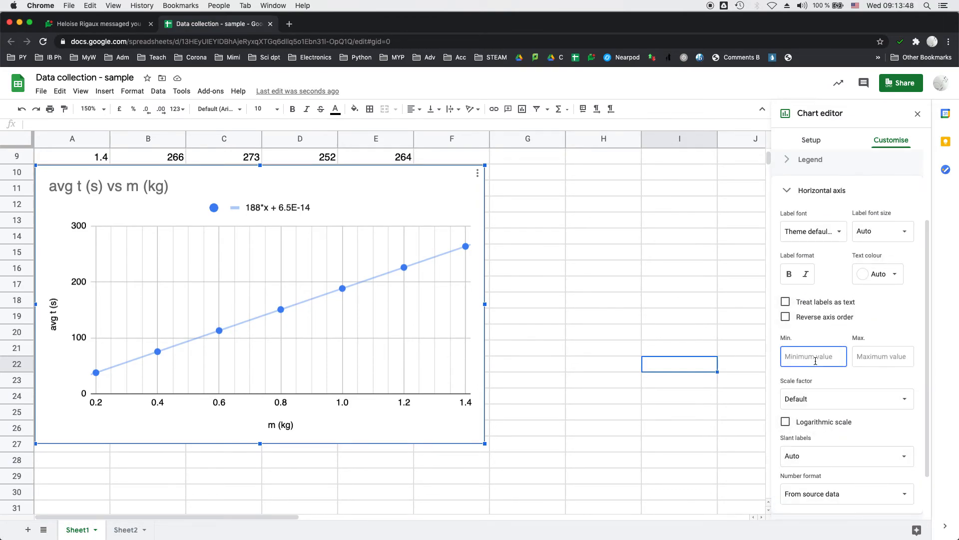
pyautogui.write('0')
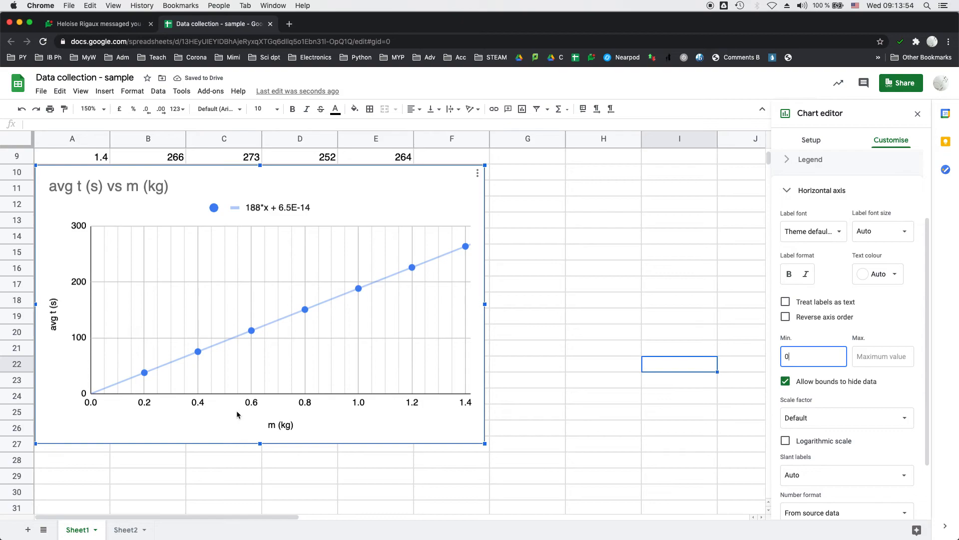
pyautogui.click(882, 357)
pyautogui.write('1.5')
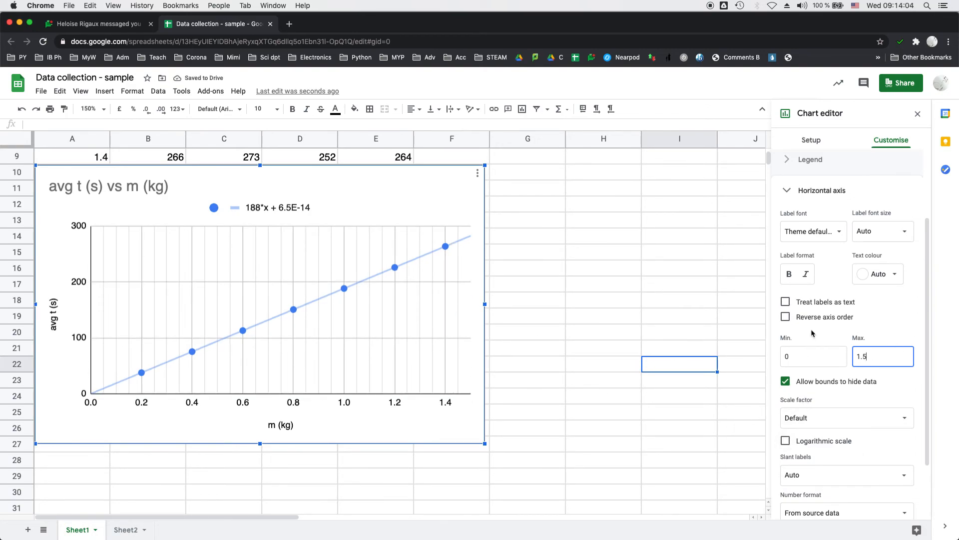
# Switch the gridlines and ticks settings to the vertical axis and set its major step to 50
pyautogui.scroll(3, 812, 329)
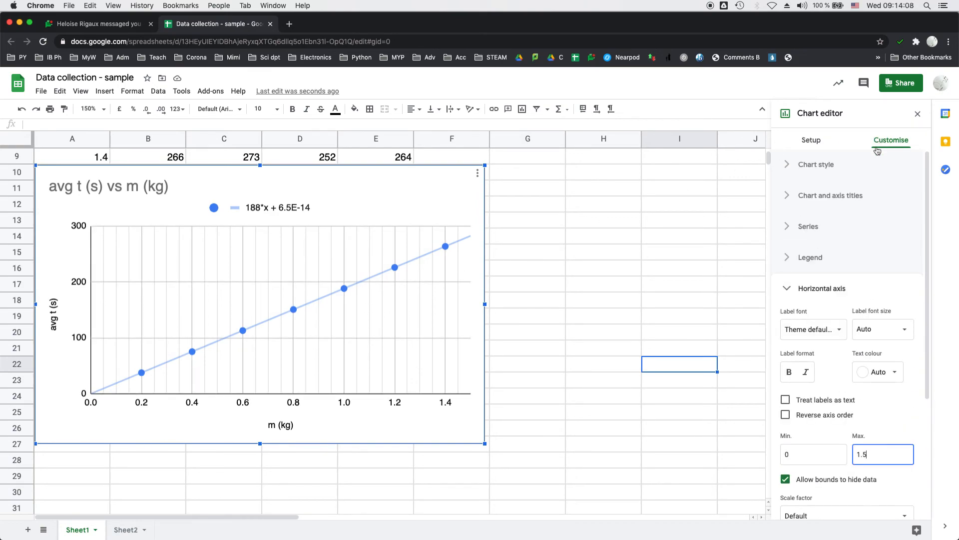
pyautogui.click(788, 290)
pyautogui.click(789, 291)
pyautogui.click(789, 351)
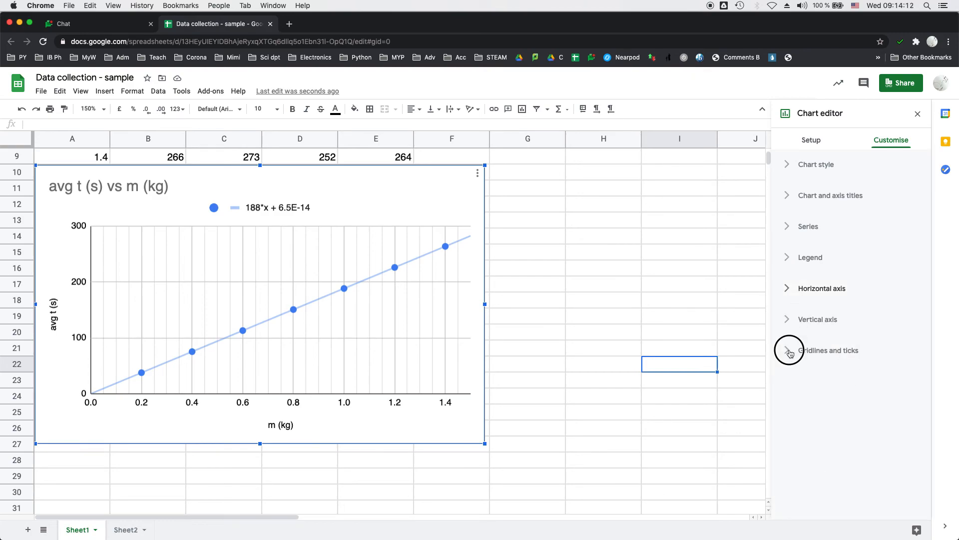
pyautogui.scroll(-5, 809, 379)
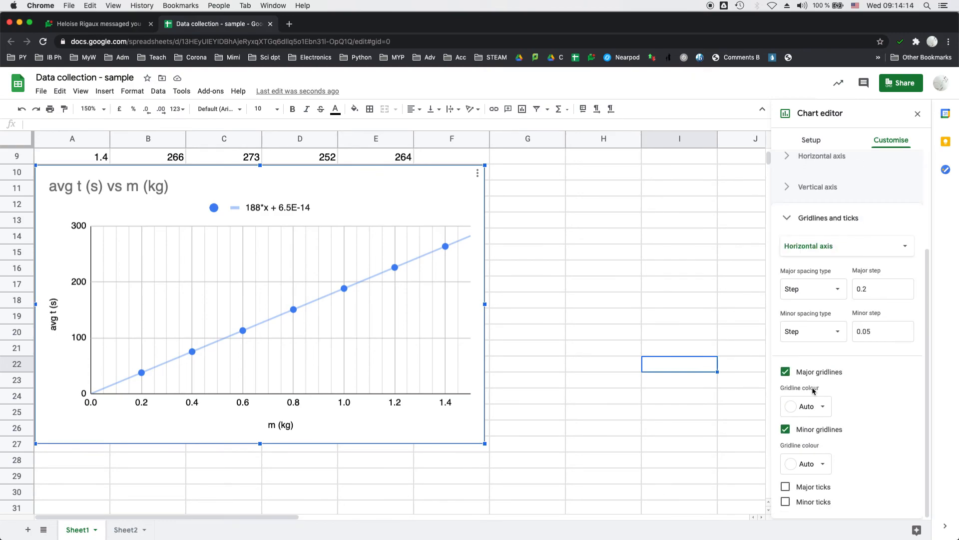
pyautogui.click(846, 248)
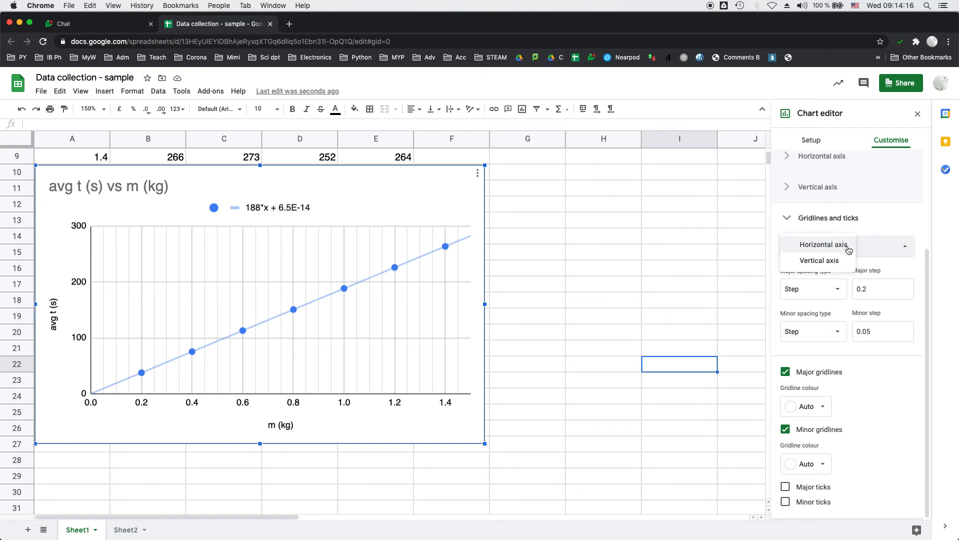
pyautogui.click(844, 260)
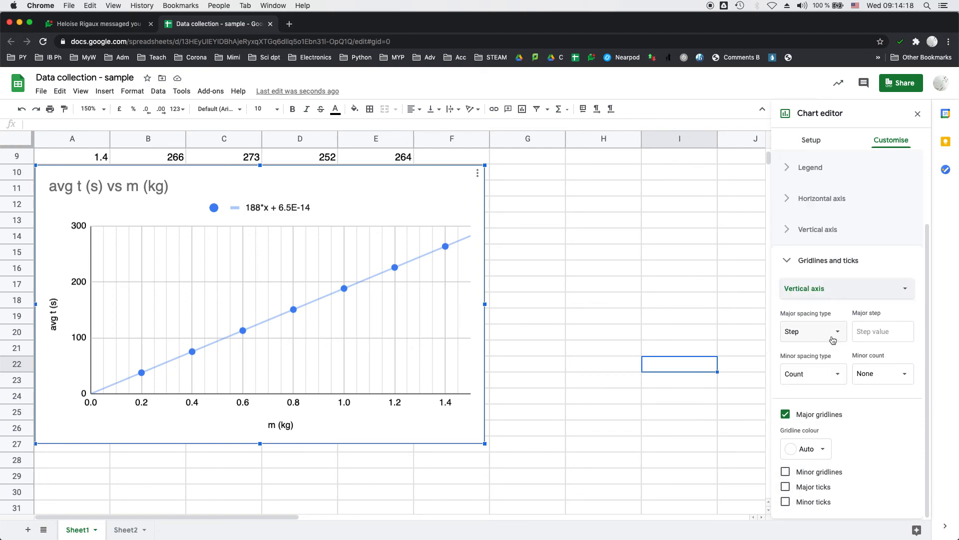
pyautogui.click(856, 333)
pyautogui.write('50')
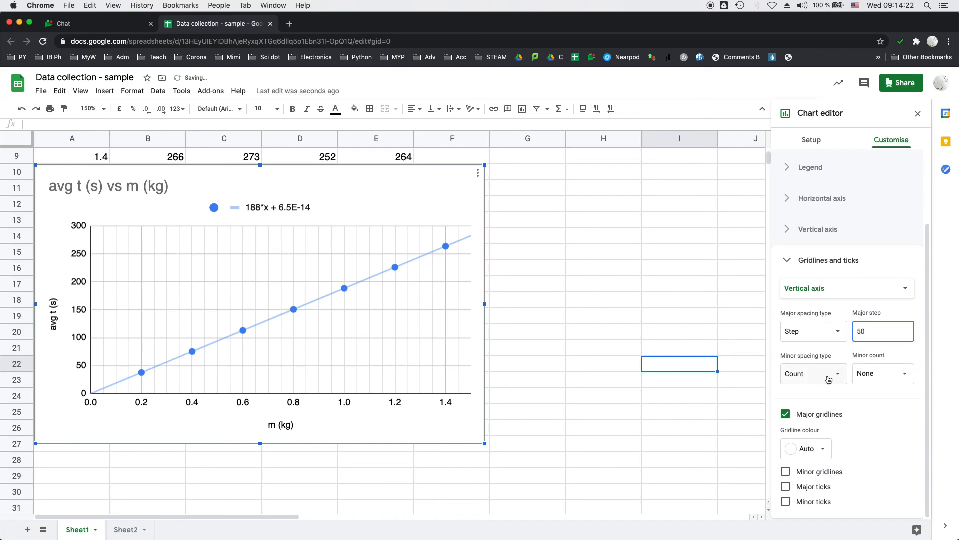
# Set the vertical axis minor spacing type to Step with a minor step of 10
pyautogui.click(831, 382)
pyautogui.click(807, 356)
pyautogui.click(882, 374)
pyautogui.write('10')
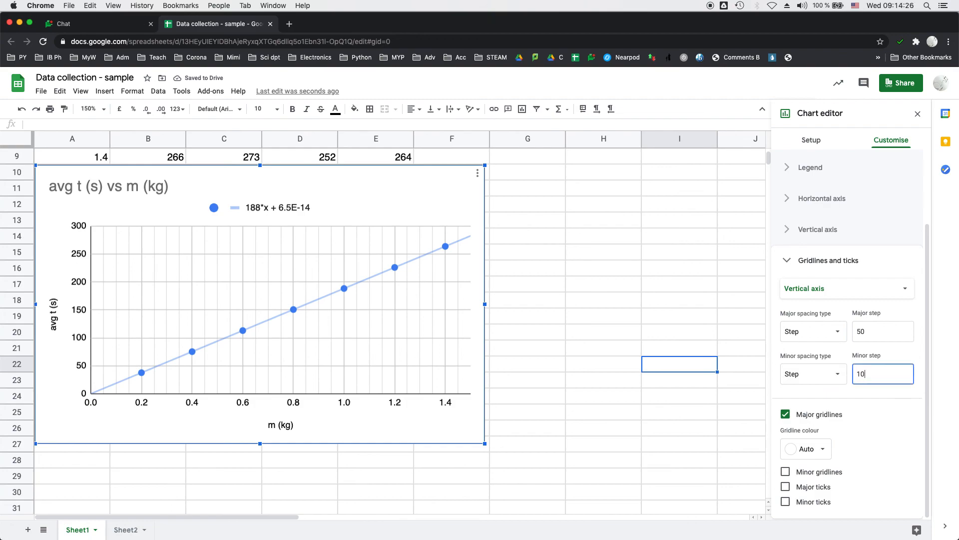
pyautogui.click(873, 440)
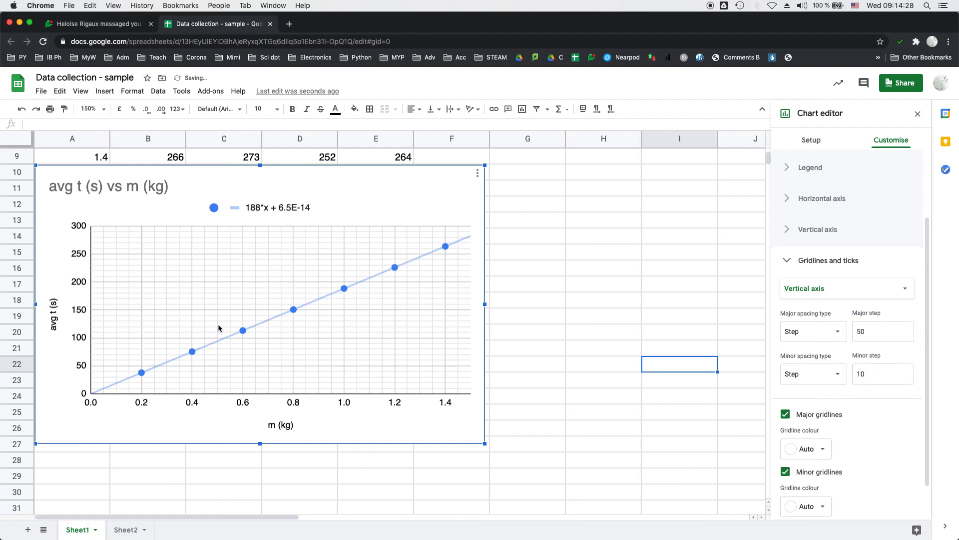